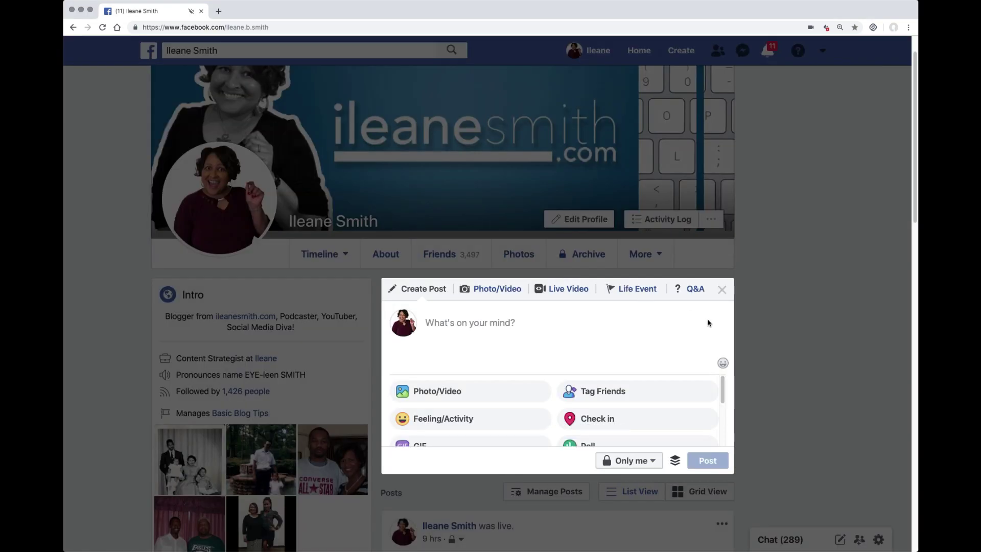
Dismiss the open post composer and set up a new live video with "demo" as both its description and title
{"action": "left_click", "coordinate": [722, 289]}
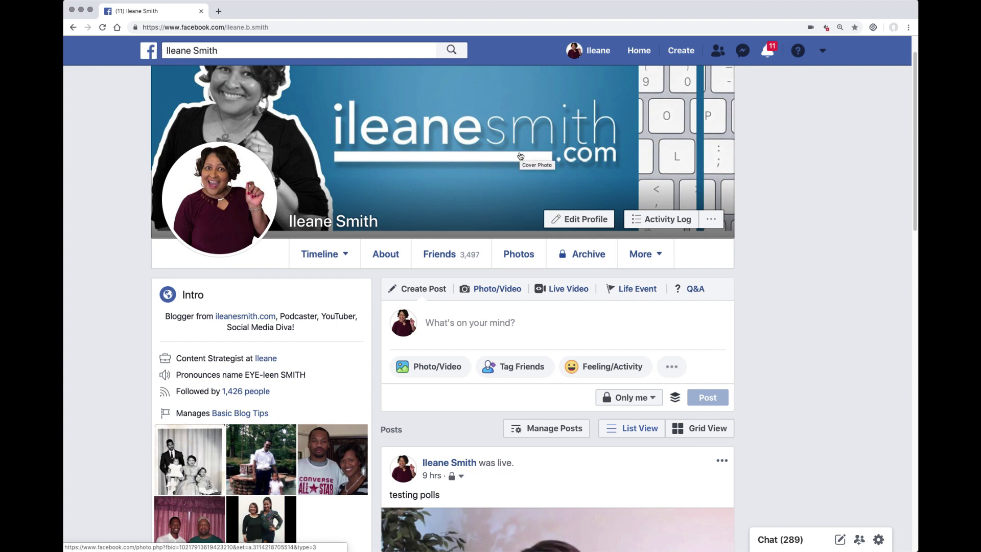
{"action": "left_click", "coordinate": [559, 294]}
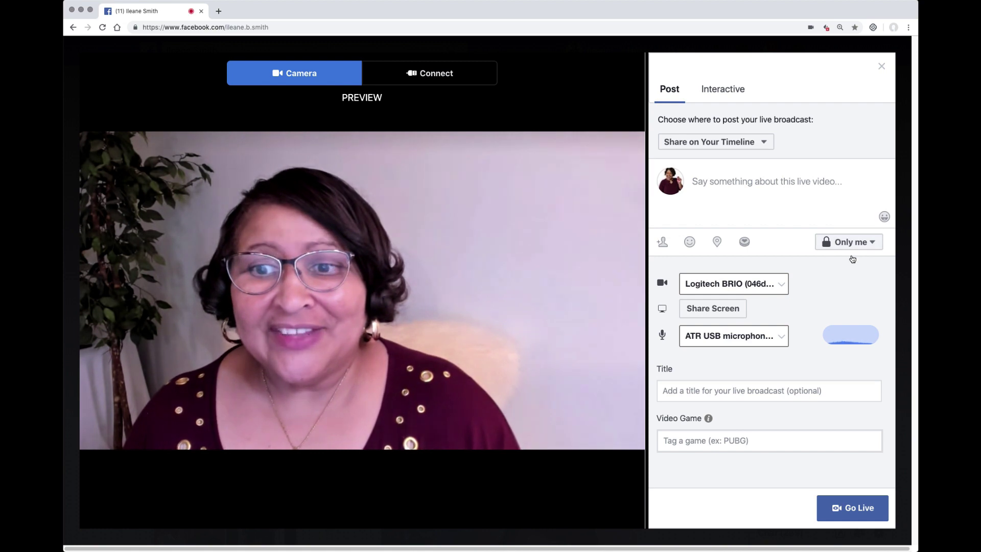
{"action": "left_click", "coordinate": [732, 183]}
{"action": "type", "text": "des"}
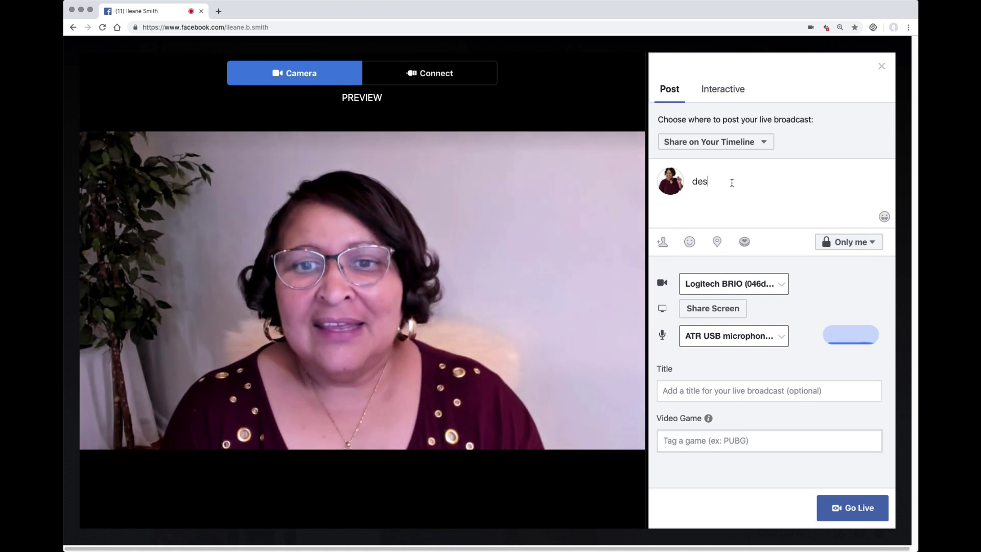
{"action": "key", "text": "BackSpace"}
{"action": "type", "text": "mo"}
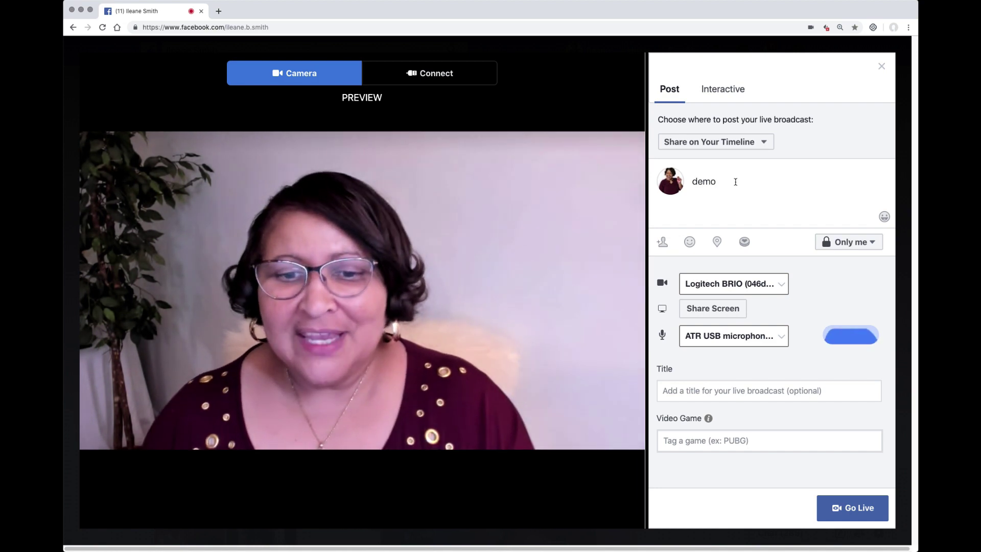
{"action": "left_click", "coordinate": [678, 391]}
{"action": "type", "text": "de"}
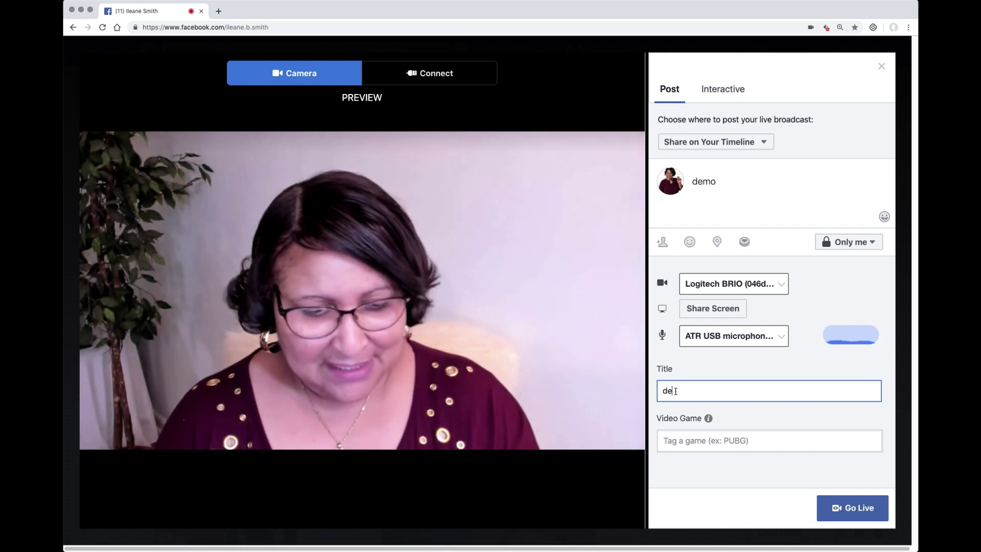
{"action": "type", "text": "mo"}
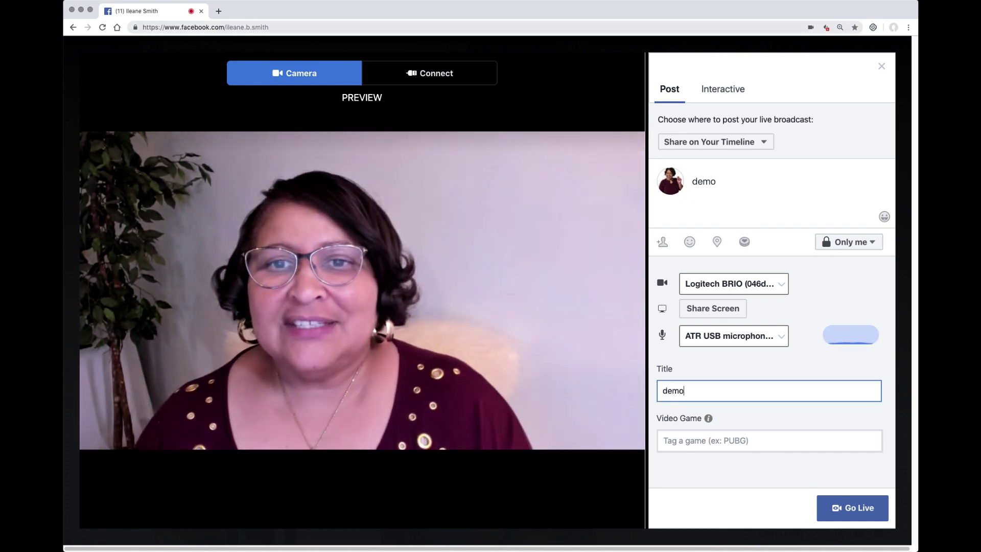
Add an interactive poll to the live video with the question "Do you ever use Facebook Polls"
{"action": "left_click", "coordinate": [718, 92]}
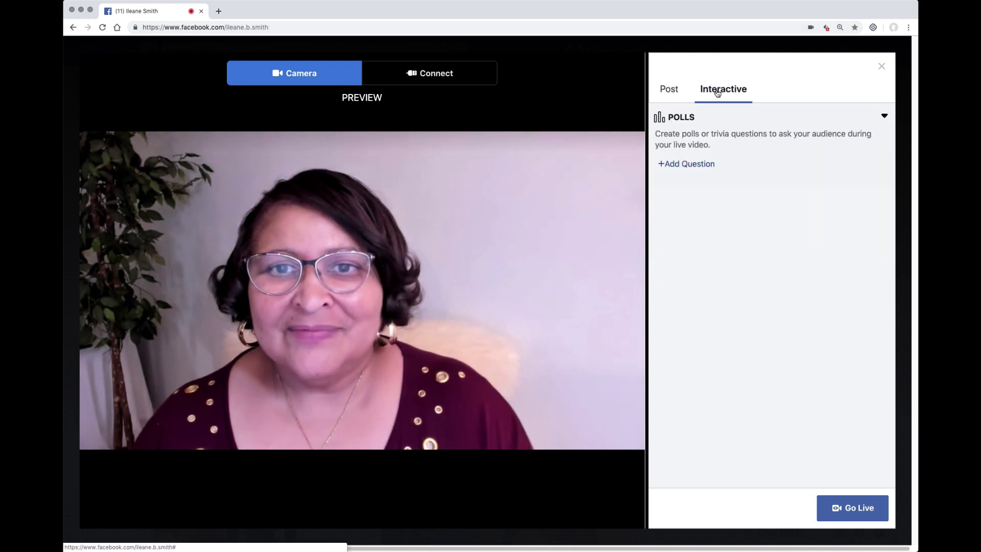
{"action": "left_click", "coordinate": [696, 166]}
{"action": "left_click", "coordinate": [684, 187]}
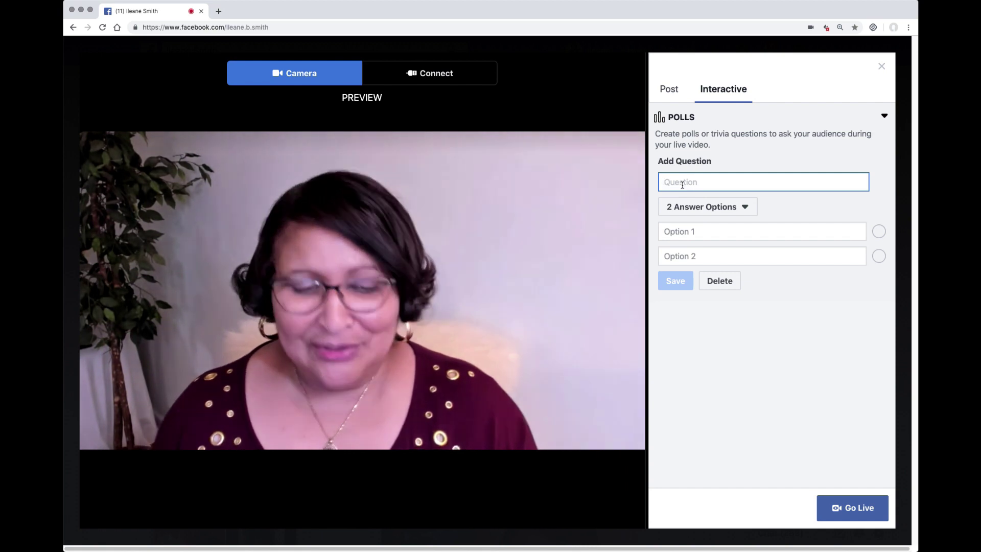
{"action": "type", "text": "DO you"}
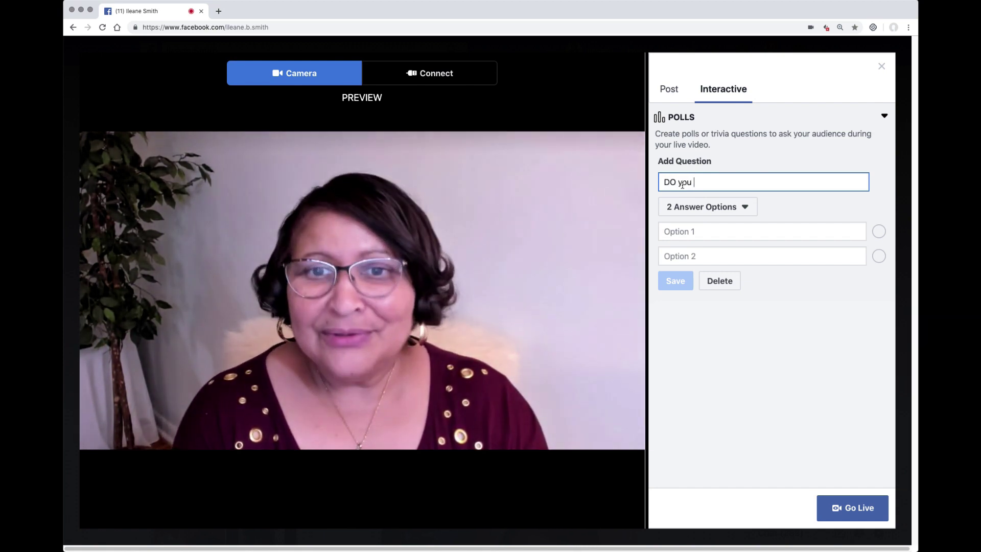
{"action": "key", "text": "BackSpace"}
{"action": "key", "text": "BackSpace"}
{"action": "key", "text": "BackSpace"}
{"action": "key", "text": "BackSpace"}
{"action": "key", "text": "BackSpace"}
{"action": "key", "text": "BackSpace"}
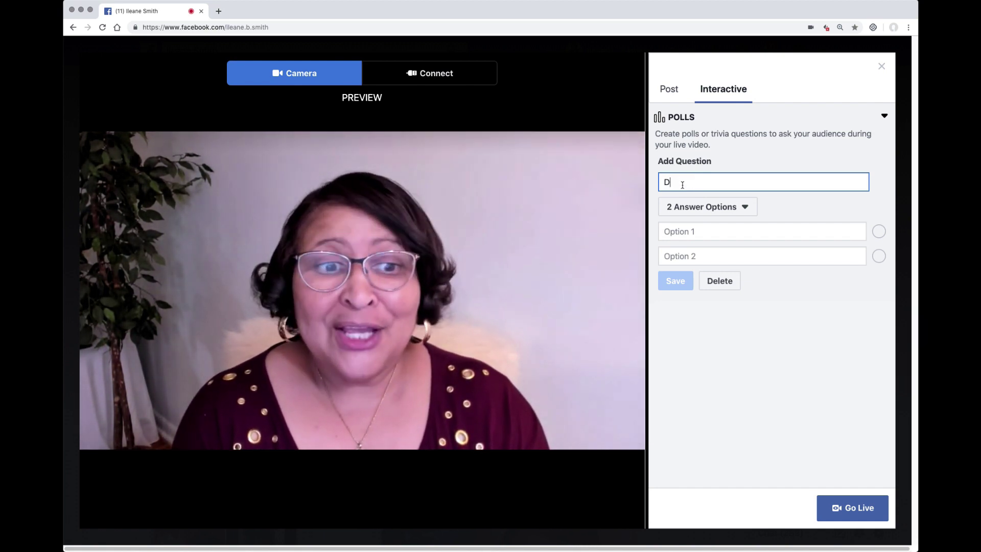
{"action": "type", "text": "o you ever us"}
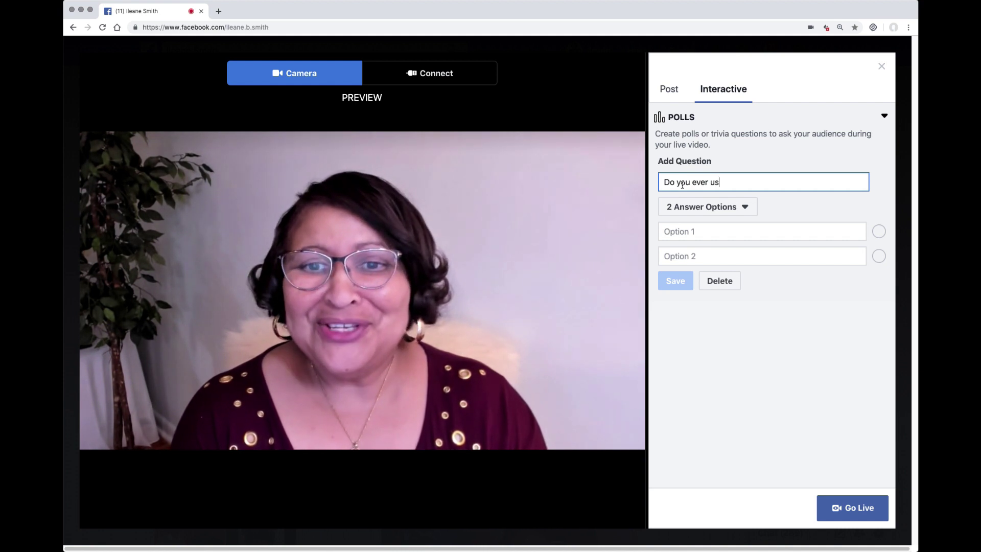
{"action": "type", "text": "e Facebo"}
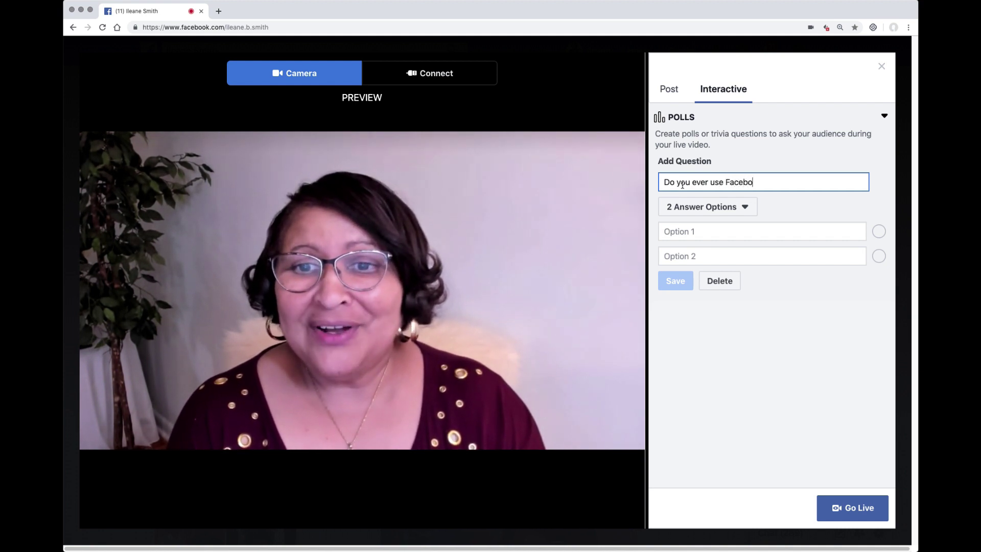
{"action": "type", "text": "ok Polls"}
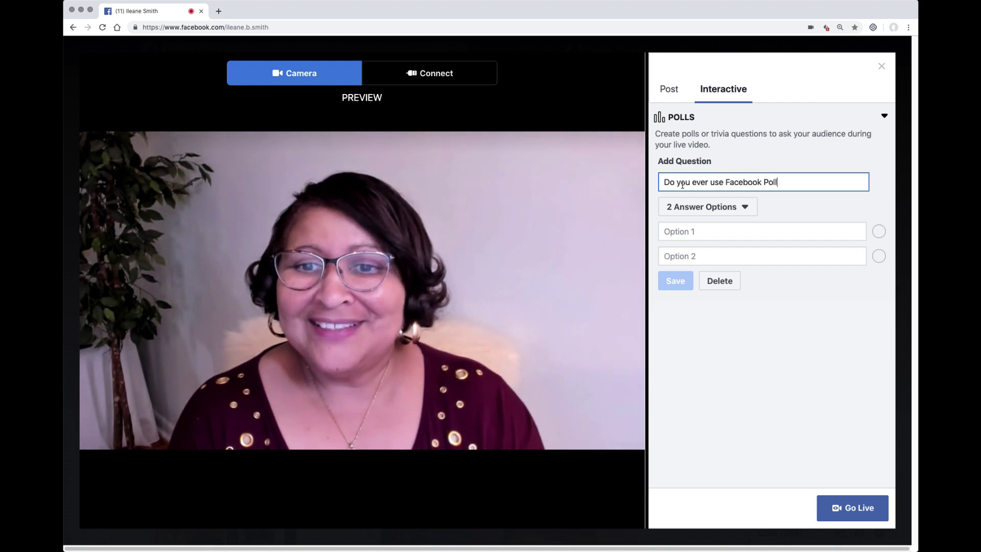
Enter "Yes" and "No" as the poll's two answer options and save the question
{"action": "left_click", "coordinate": [678, 231]}
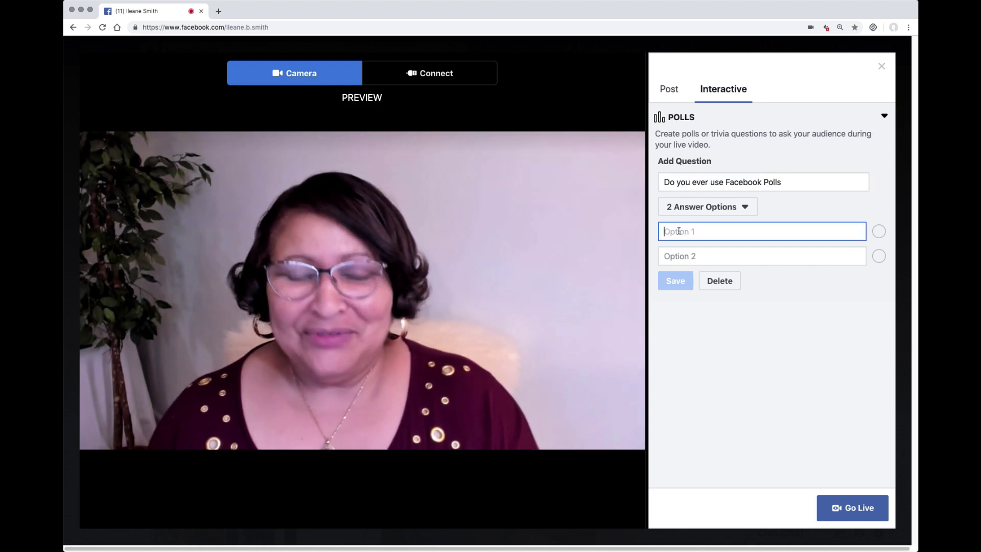
{"action": "type", "text": "Yes"}
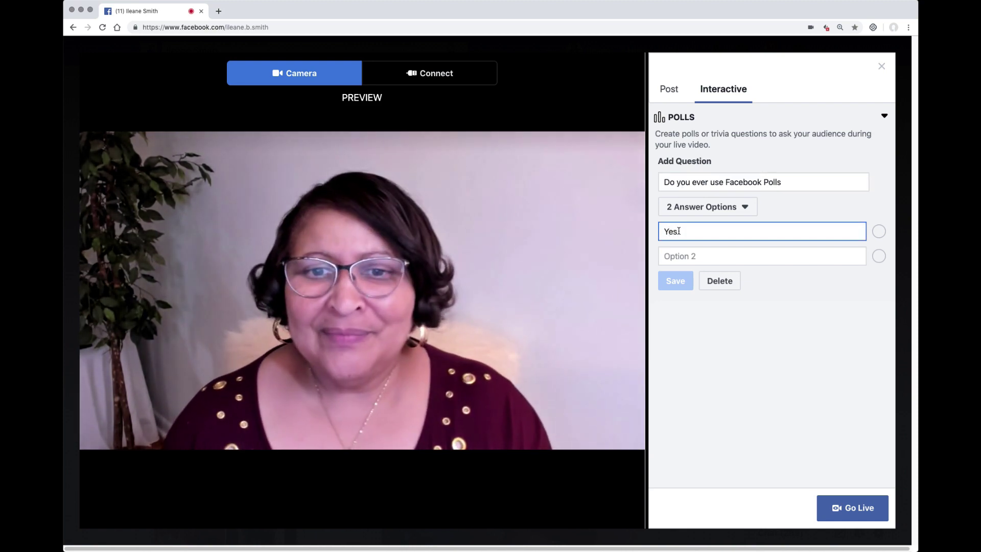
{"action": "left_click", "coordinate": [681, 258]}
{"action": "type", "text": "No"}
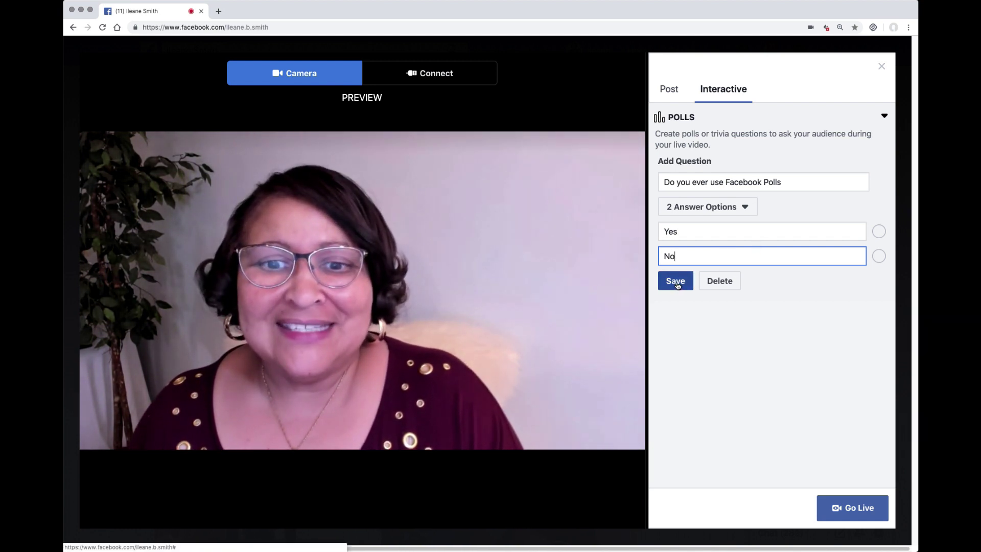
{"action": "left_click", "coordinate": [676, 283]}
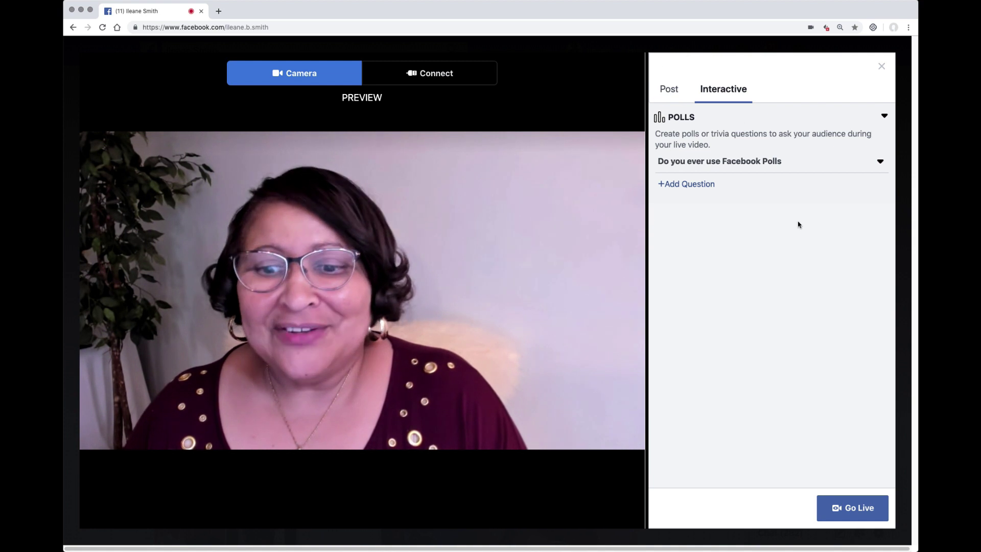
Go live with the broadcast, then open its post for editing and save it with the prepared poll
{"action": "left_click", "coordinate": [850, 510]}
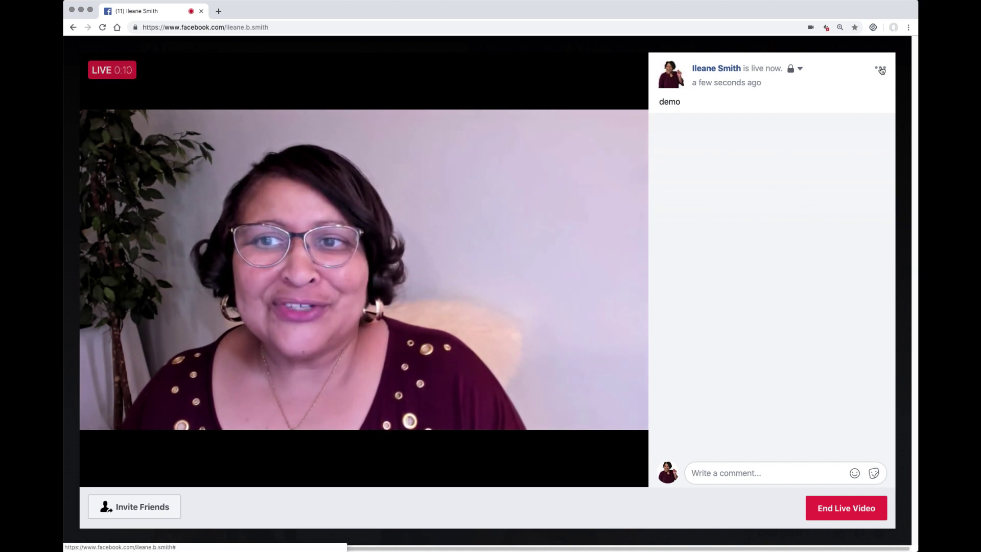
{"action": "left_click", "coordinate": [882, 70]}
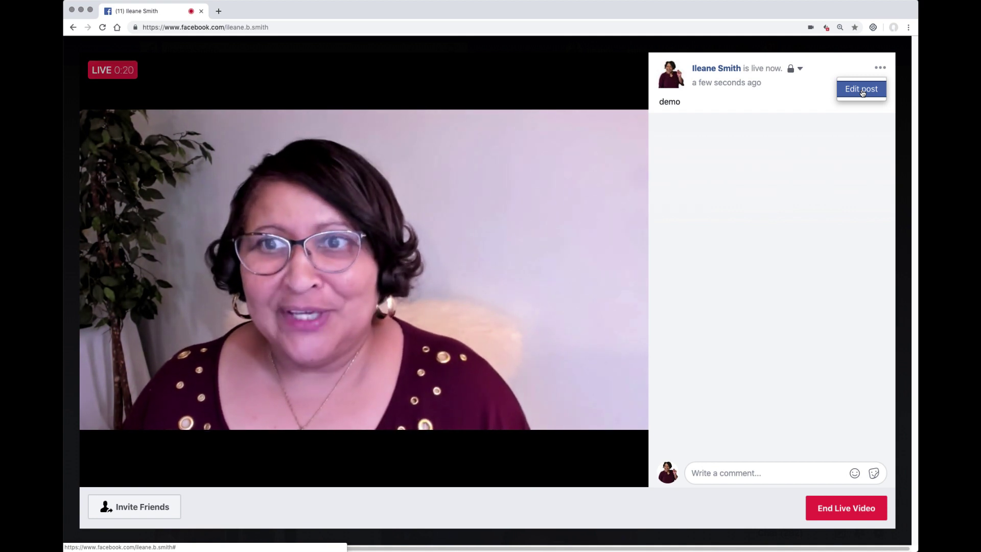
{"action": "left_click", "coordinate": [862, 90]}
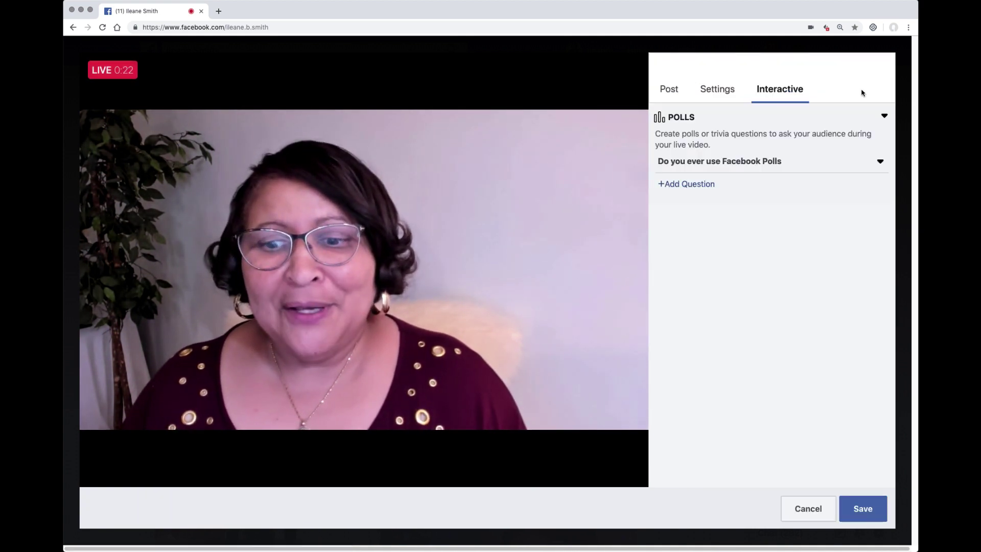
{"action": "left_click", "coordinate": [862, 510]}
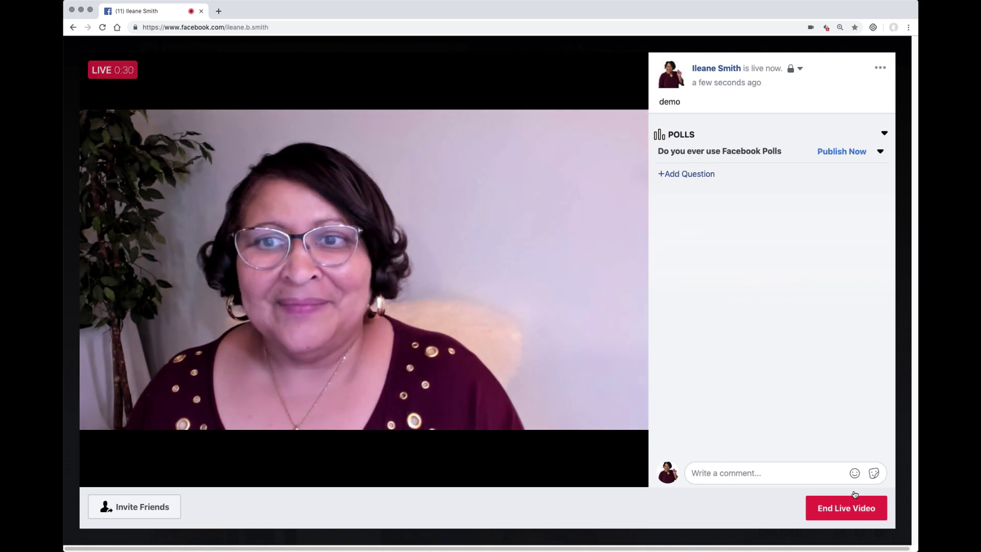
Publish the poll in the running broadcast and allow voting after the live video
{"action": "left_click", "coordinate": [837, 152]}
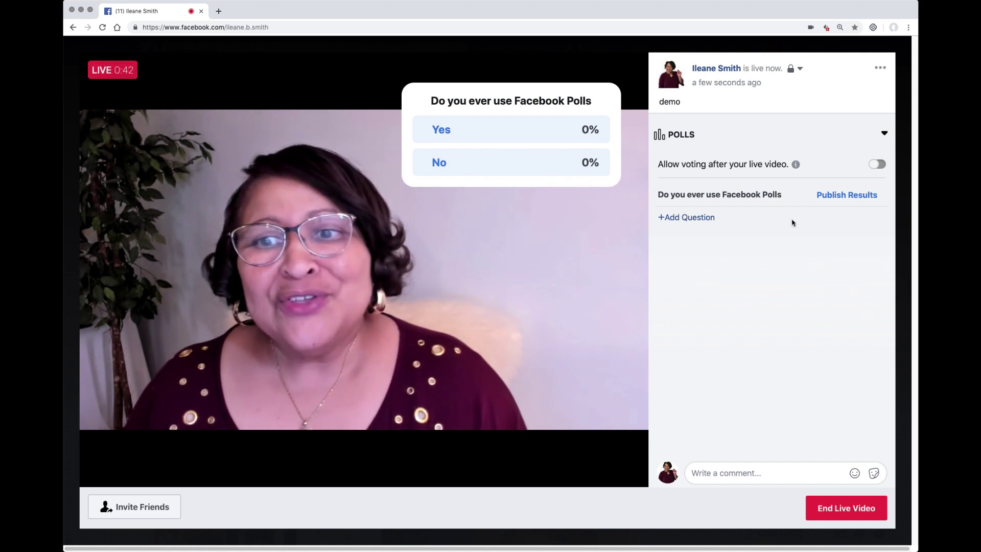
{"action": "left_click", "coordinate": [878, 166]}
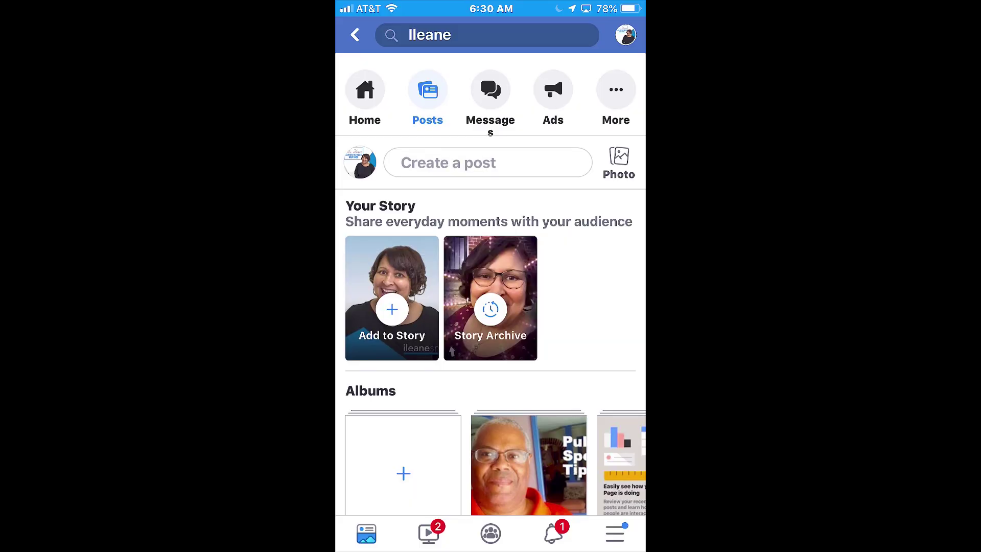
In the Facebook mobile app, create a live video poll asking "How are you" with 😂 and 🙄 as answers, and place it over the chest area
{"action": "left_click", "coordinate": [487, 163]}
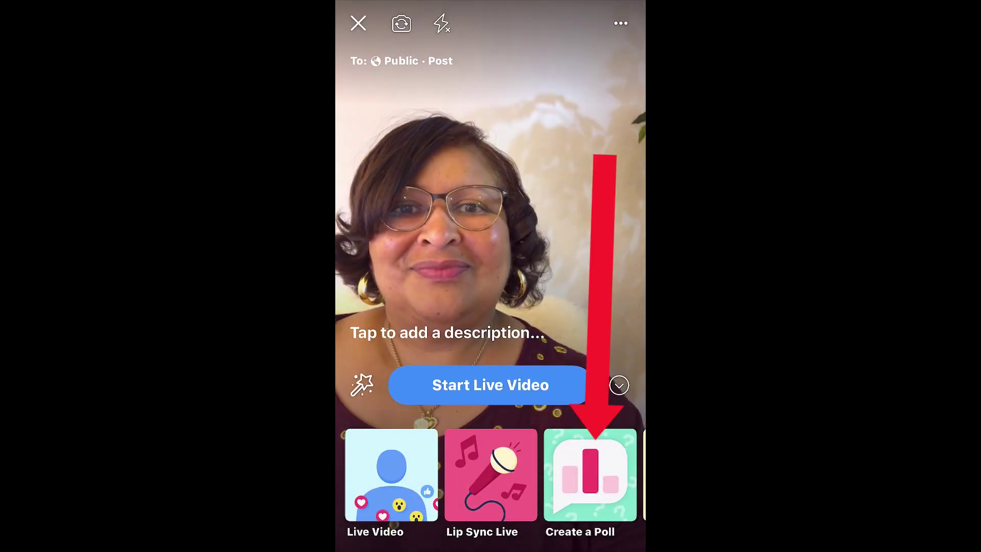
{"action": "left_click", "coordinate": [591, 476]}
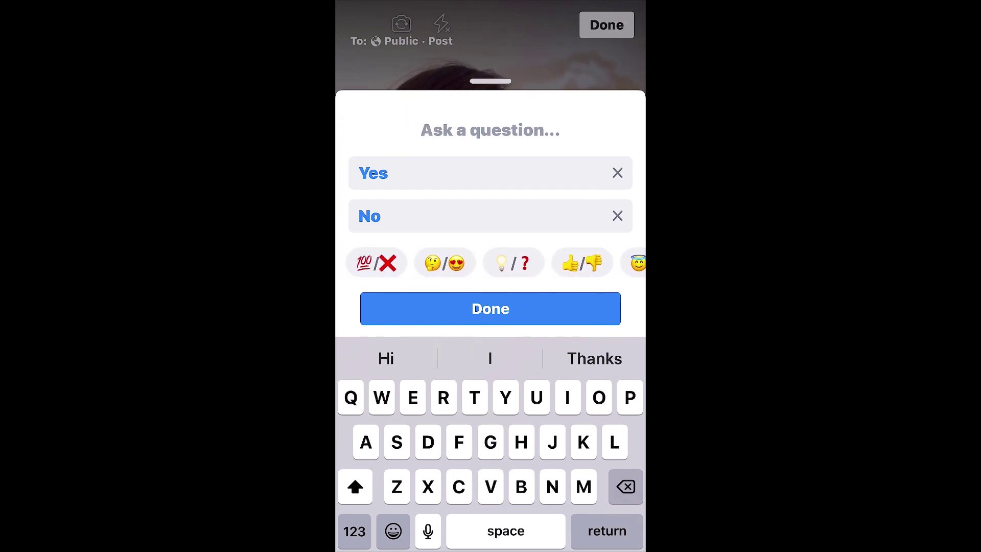
{"action": "type", "text": "How are you"}
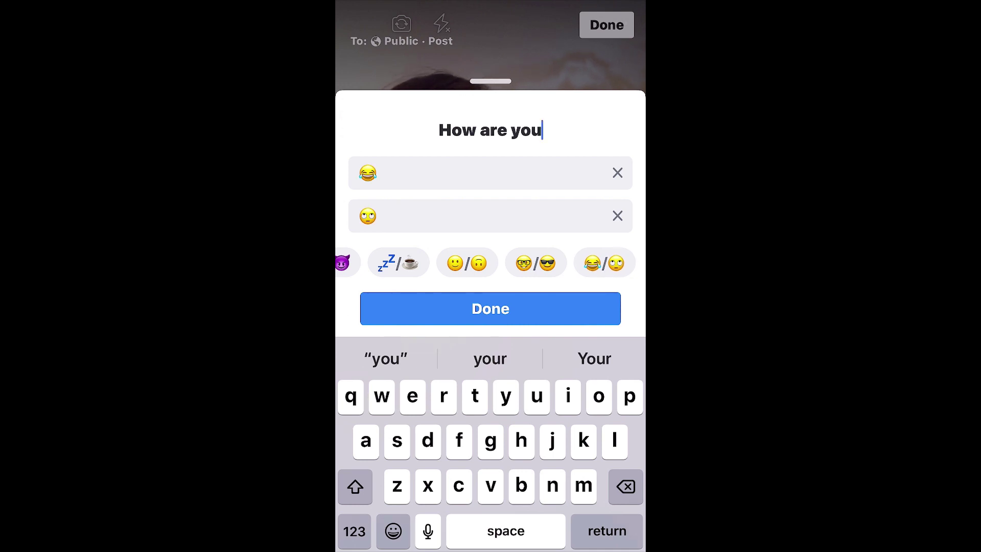
{"action": "left_click", "coordinate": [491, 309]}
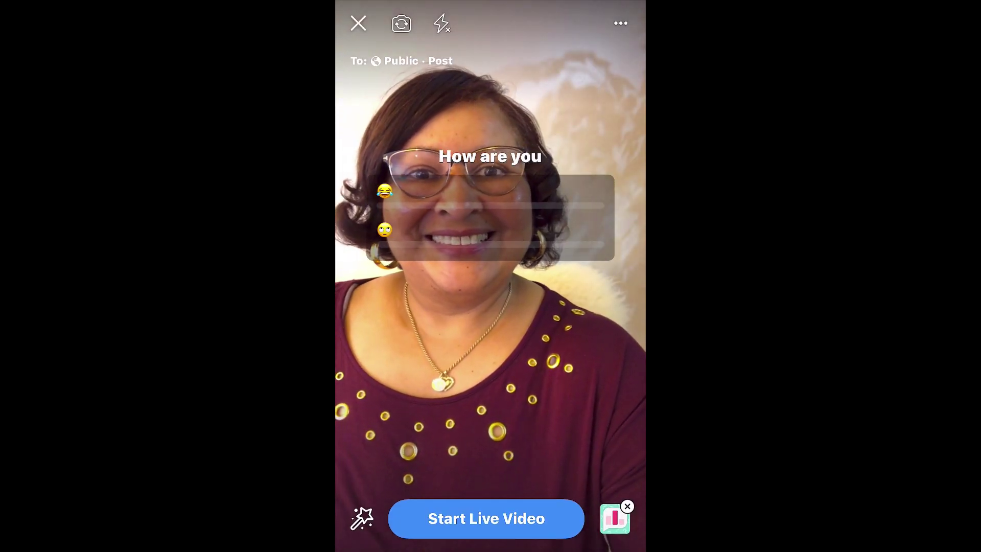
{"action": "left_click_drag", "start_coordinate": [490, 217], "coordinate": [489, 415]}
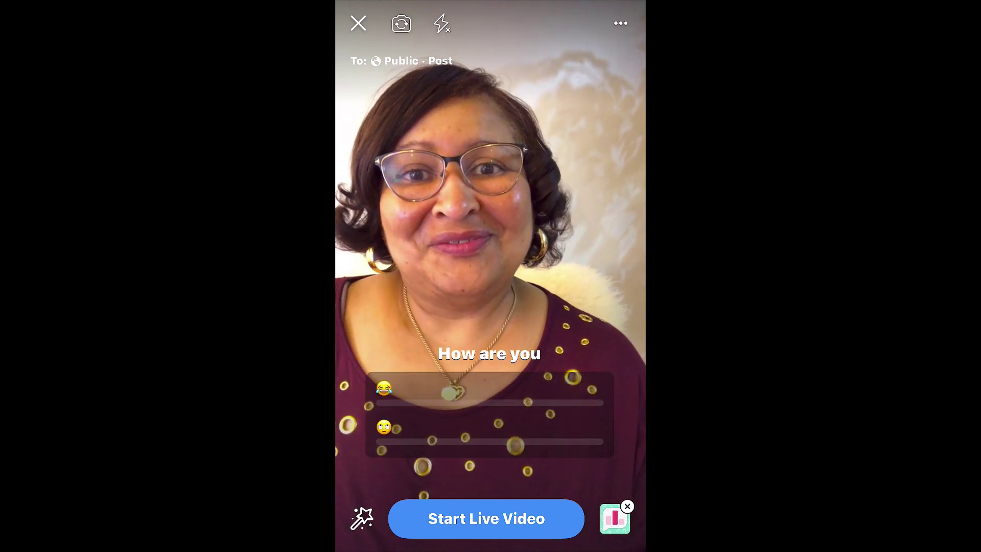